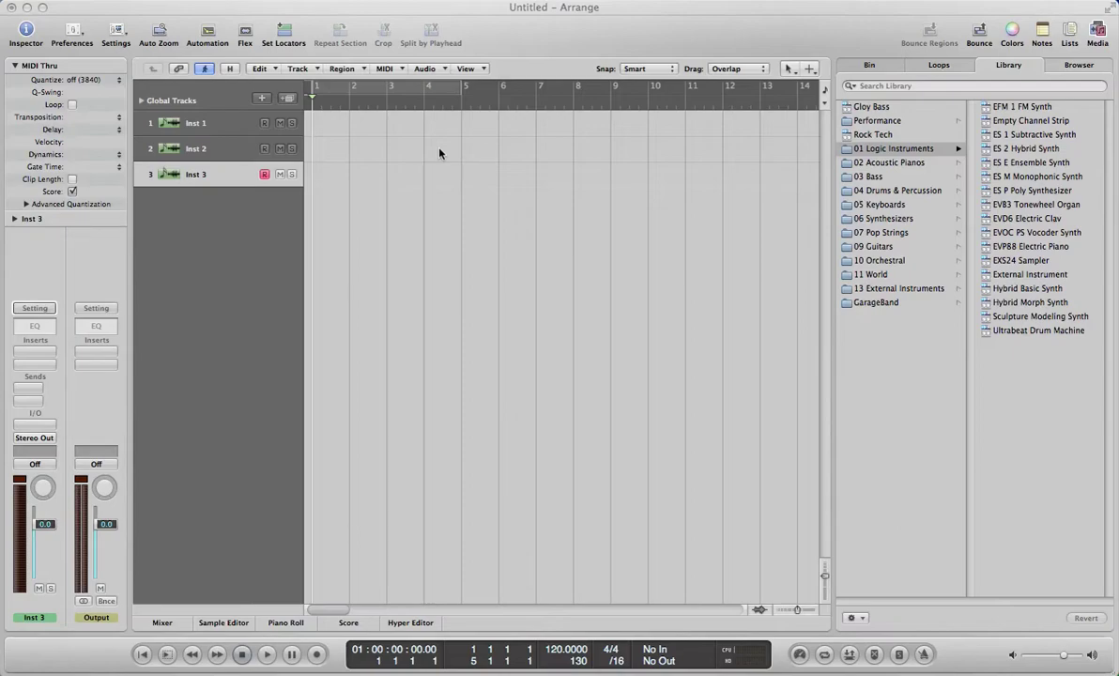
- Select the Inst 2 track and open its instrument plug-in list
click(225, 148)
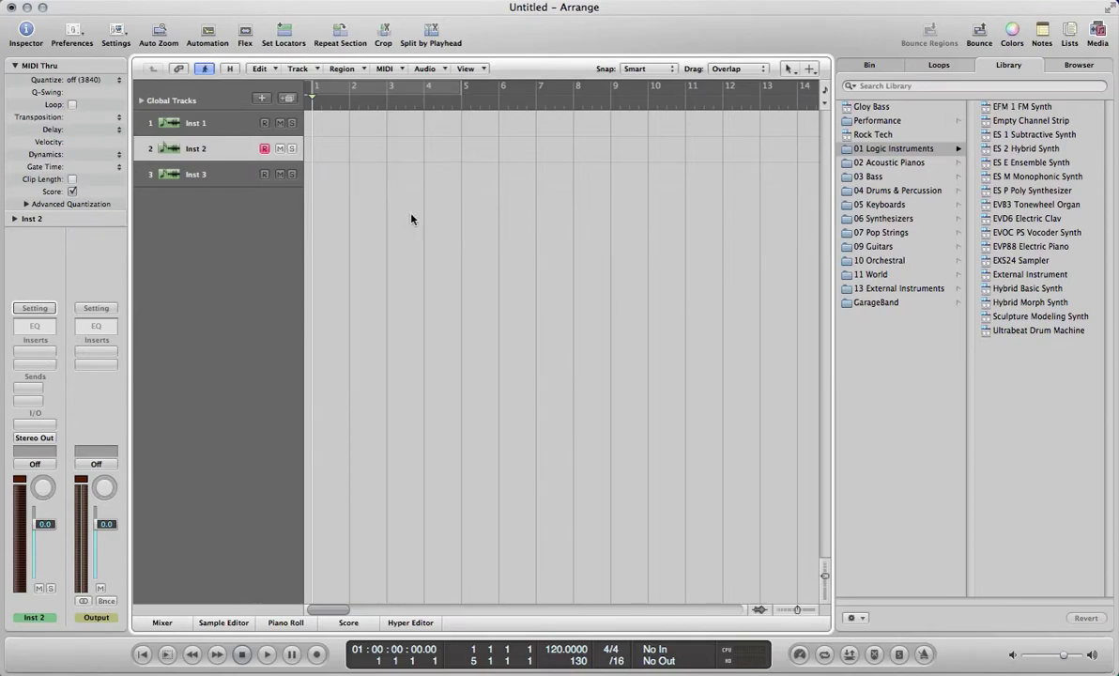
click(48, 427)
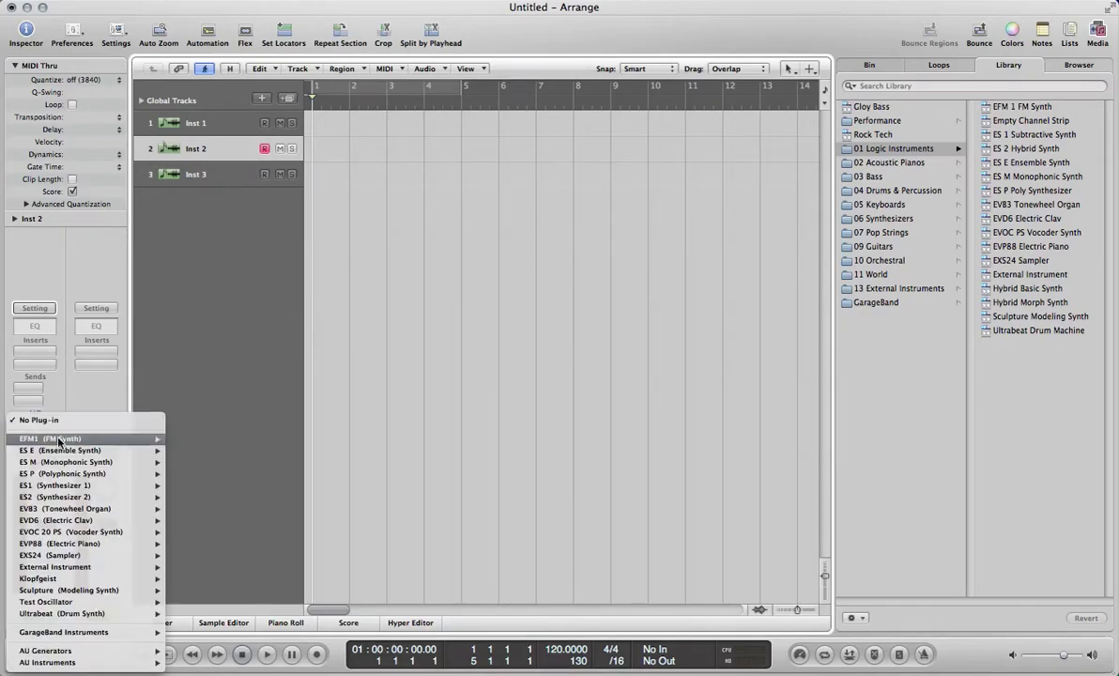
- Load ES M (Mono) on Inst 2, centre its window, and nudge Mix and Resonance
click(188, 462)
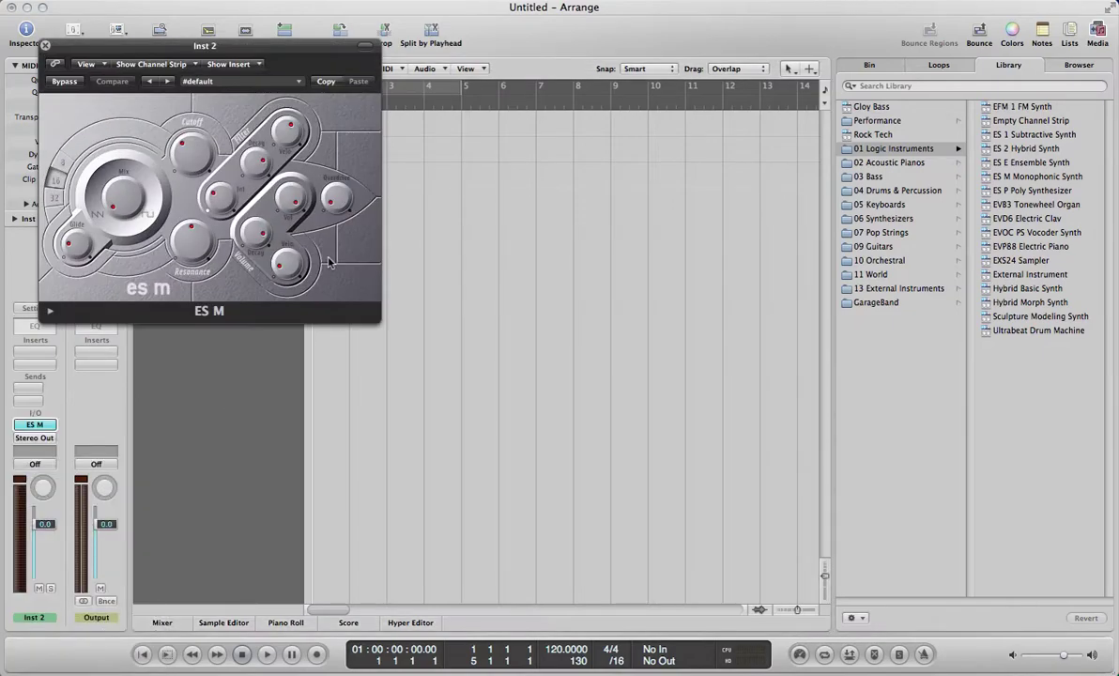
drag(269, 45, 600, 141)
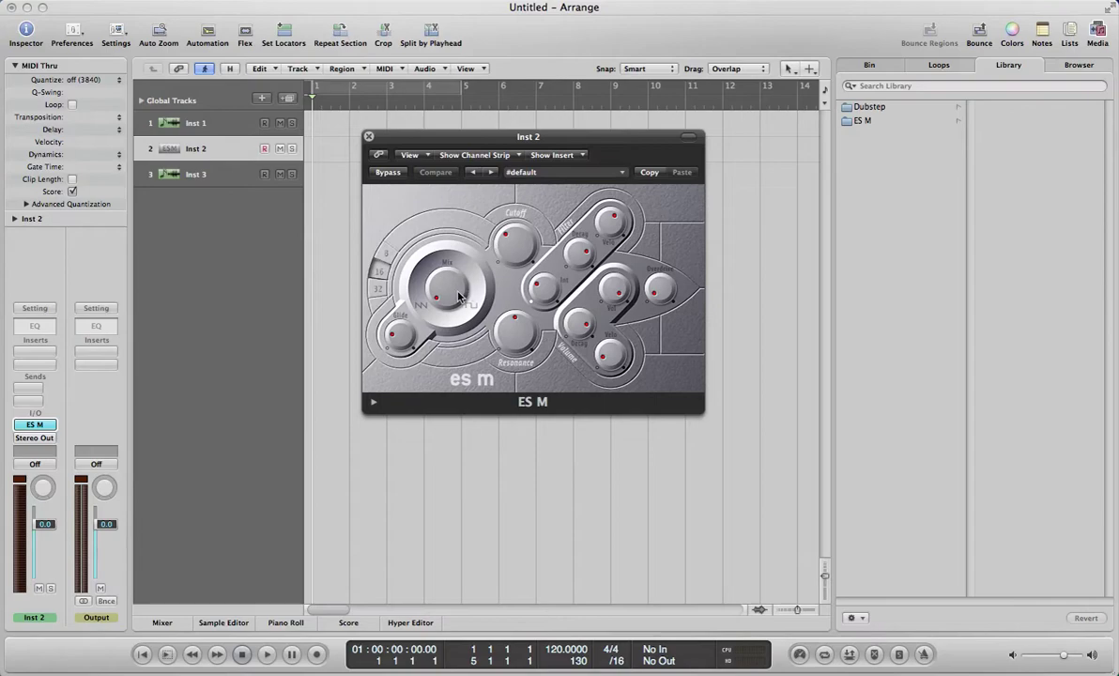
drag(459, 295, 467, 302)
drag(515, 344, 512, 333)
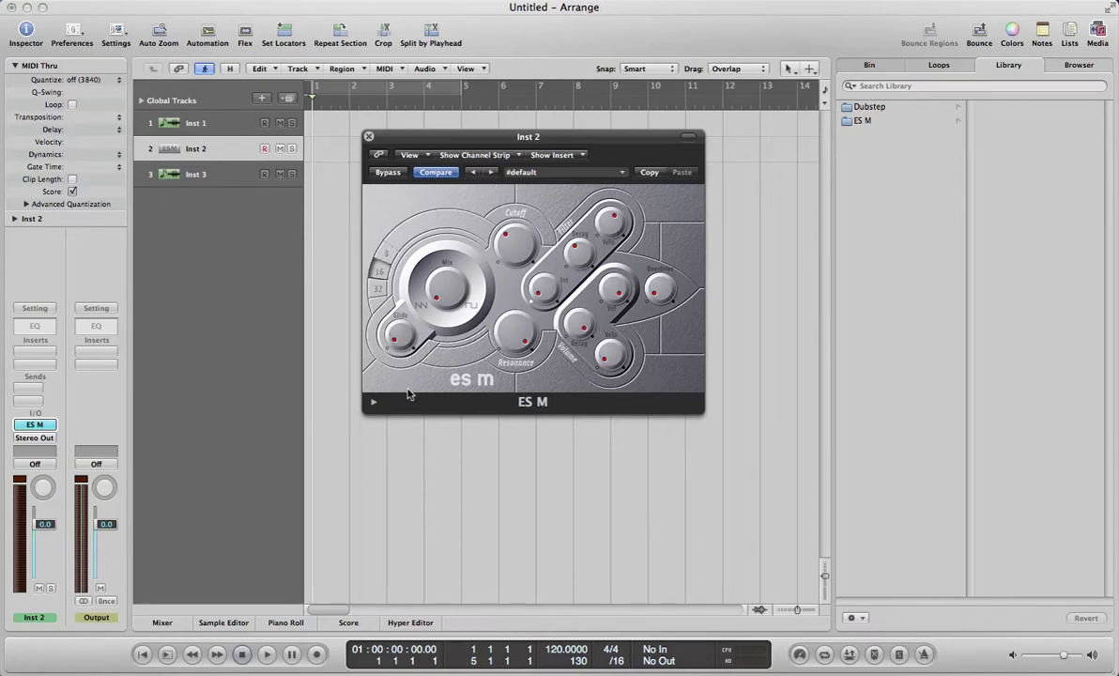
key(Caps_Lock)
text(asdwe)
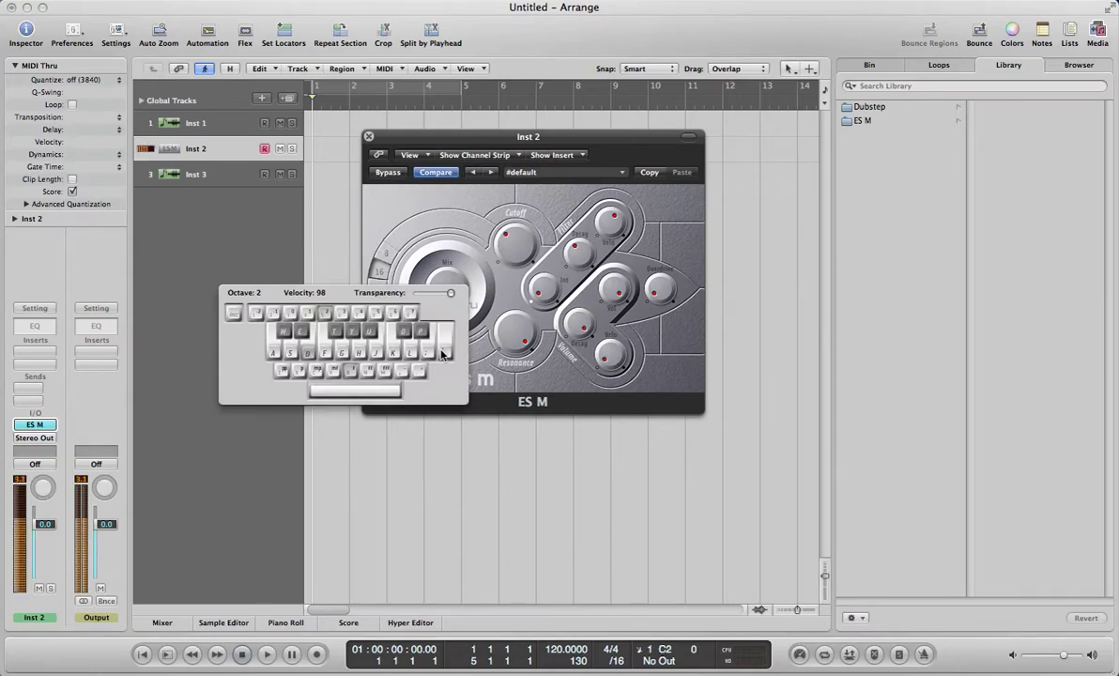
- Move the Musical Typing keyboard aside and browse Distortion effects for Inst 2's insert
drag(305, 299, 384, 288)
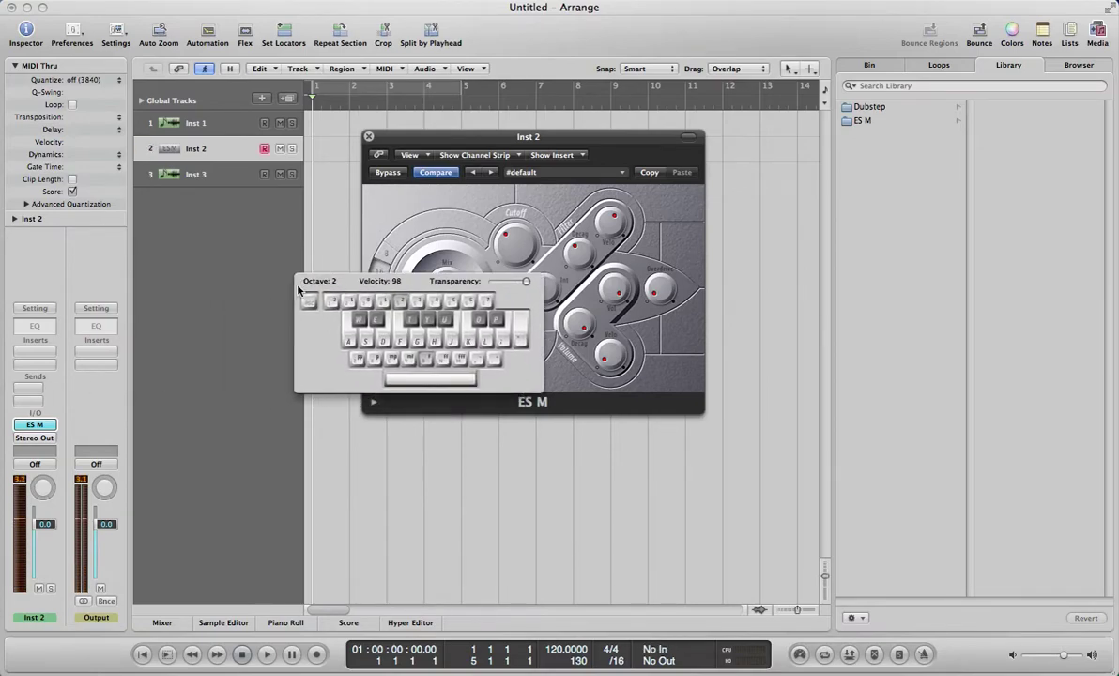
click(35, 340)
mouse_move(38, 389)
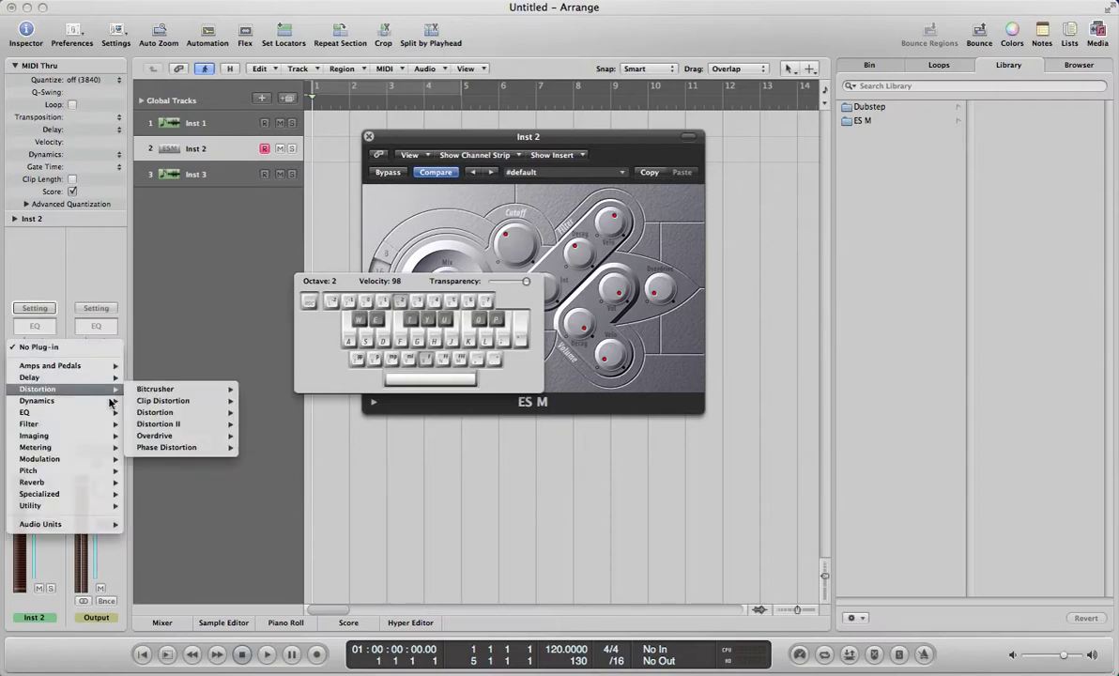
- Insert a Stereo Bitcrusher on Inst 2 with downsampling around 26x
click(254, 394)
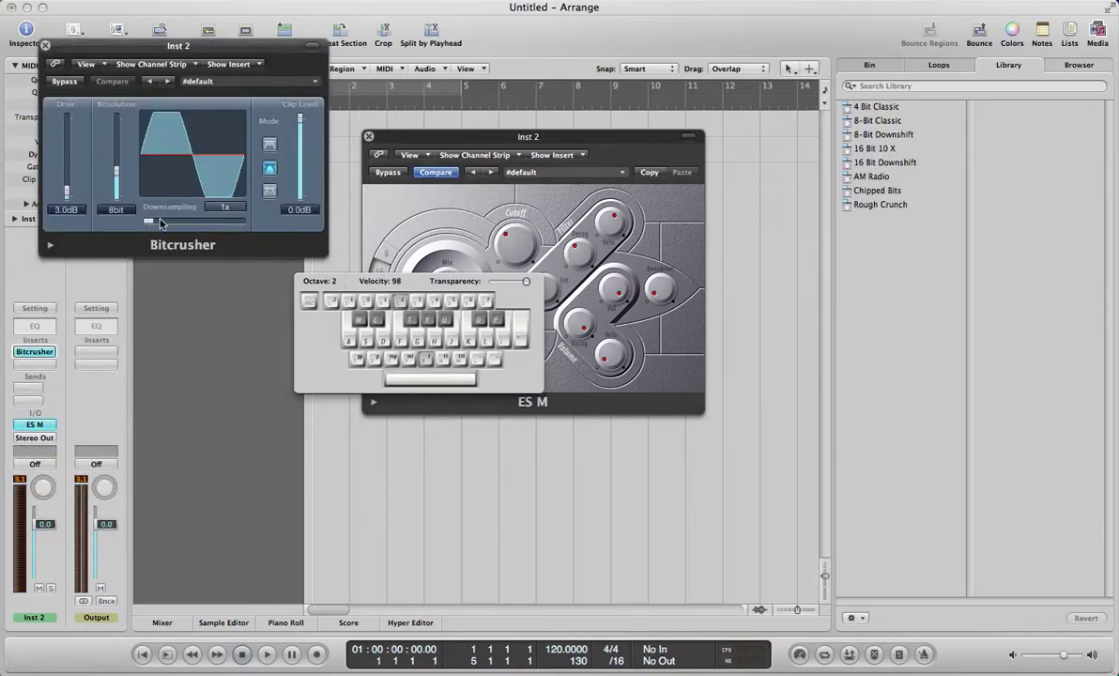
drag(150, 223, 218, 227)
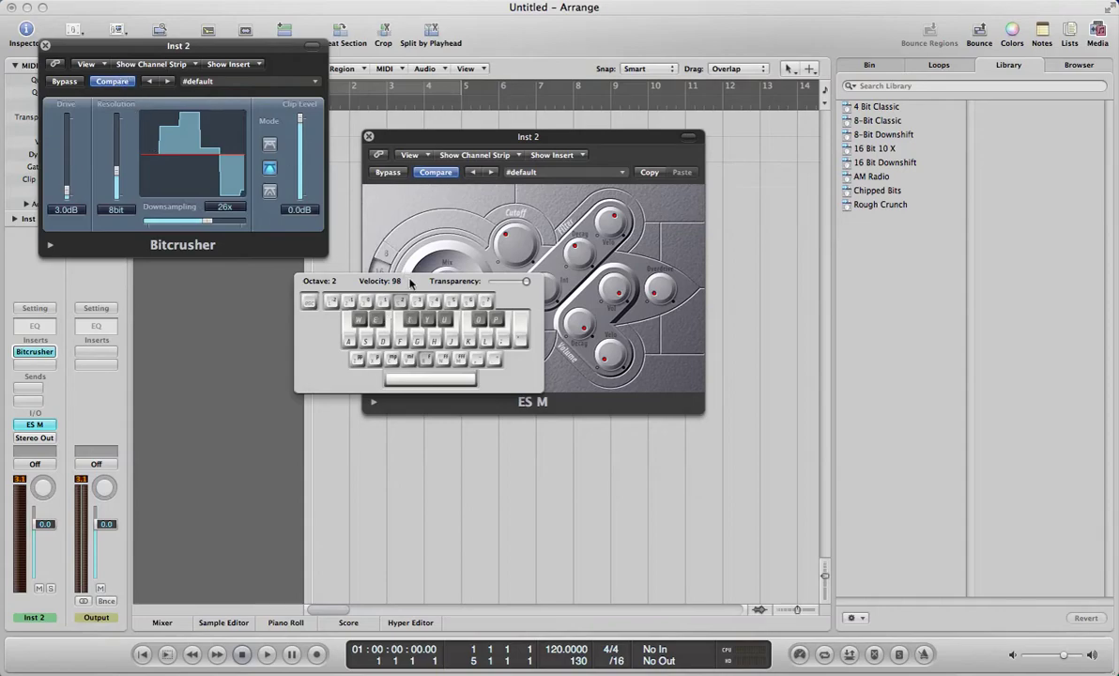
drag(380, 281, 588, 381)
mouse_move(204, 221)
mouse_down()
mouse_move(223, 222)
mouse_move(210, 222)
mouse_up()
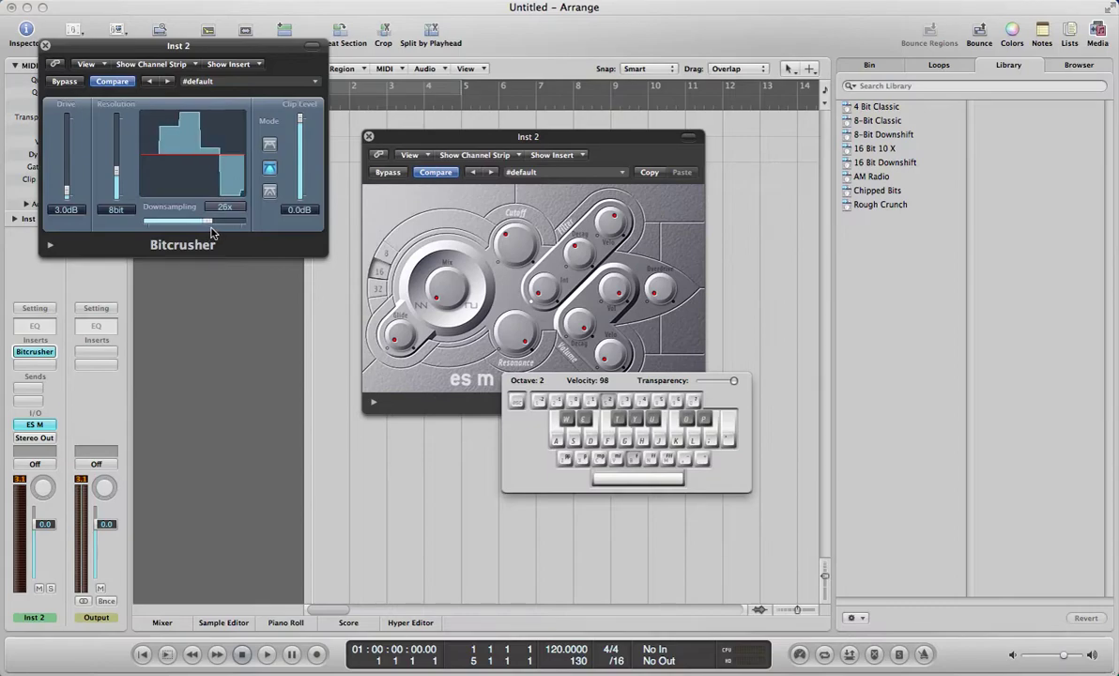
click(438, 291)
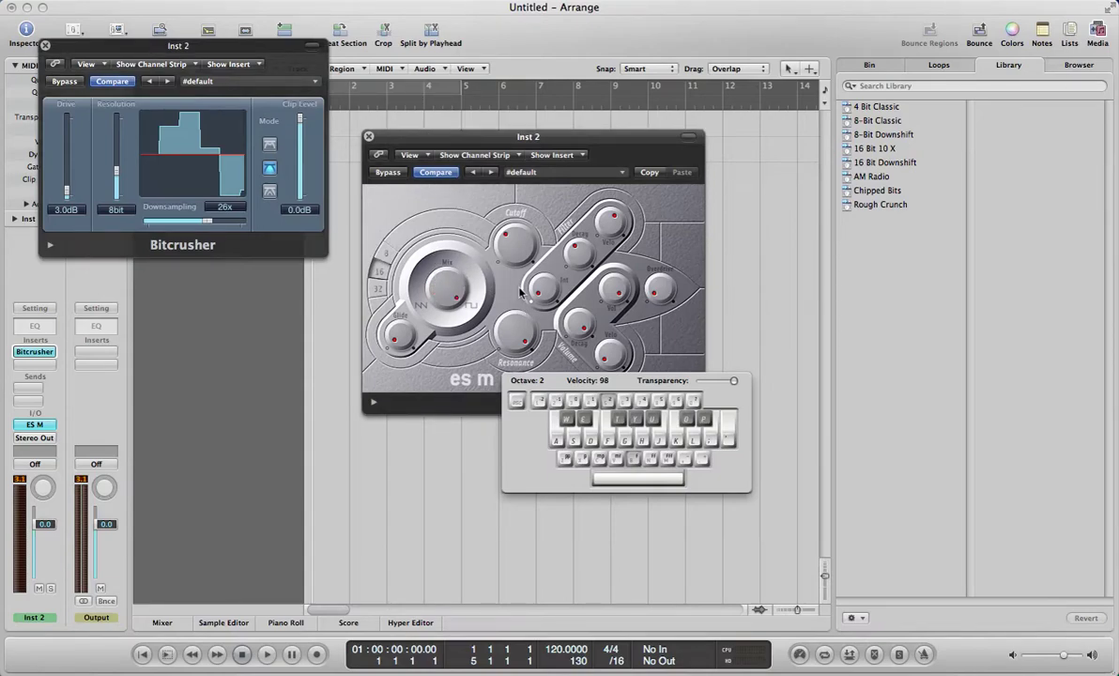
- Audition C2 notes while raising Bitcrusher downsampling to about 32x
key(a)
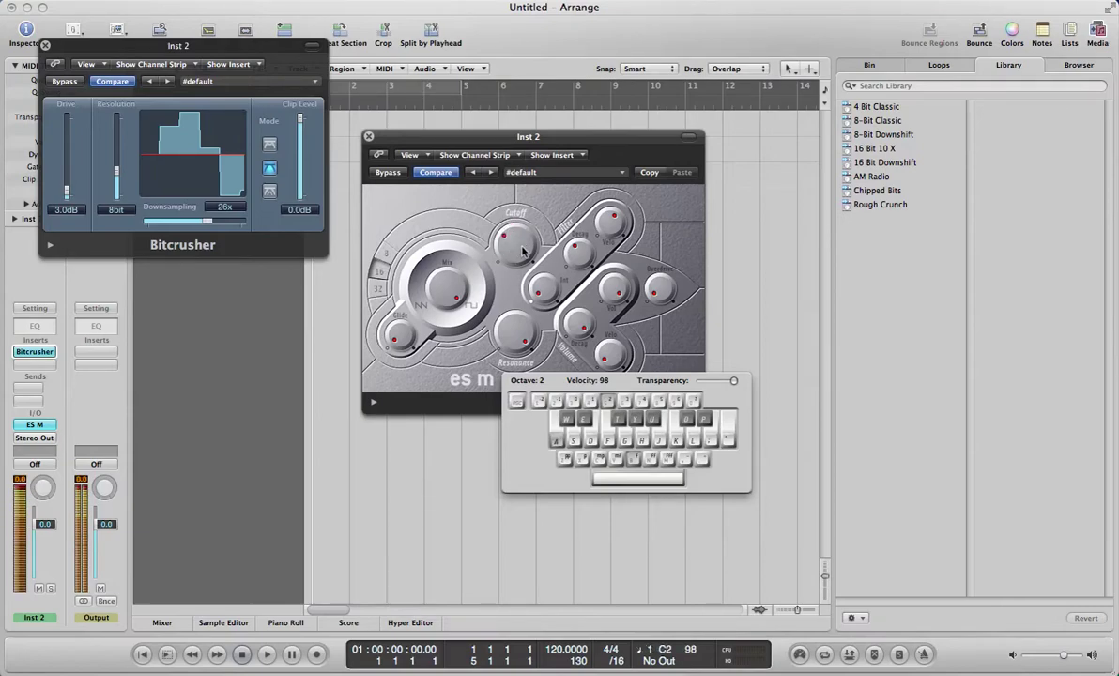
key(a)
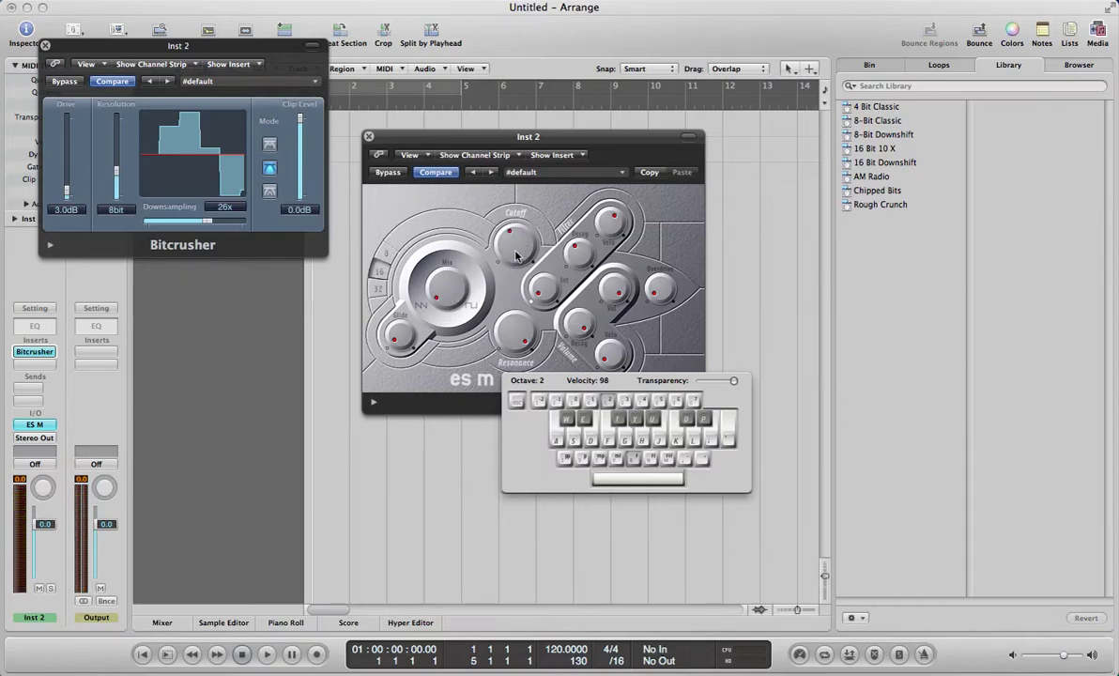
key(a)
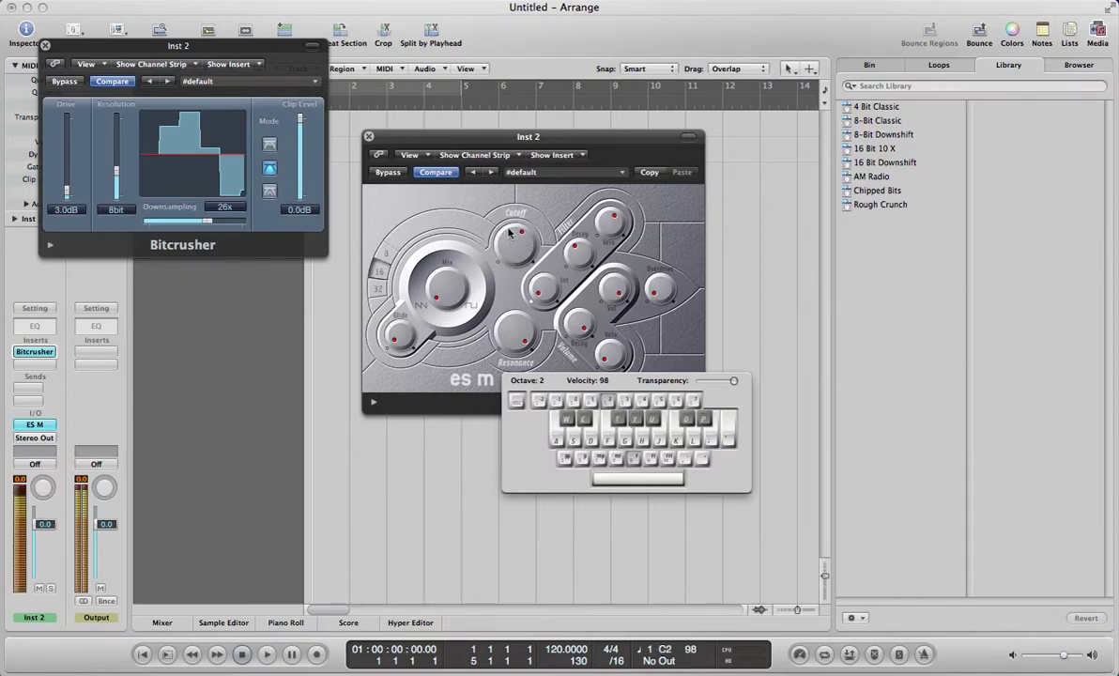
drag(204, 223, 216, 228)
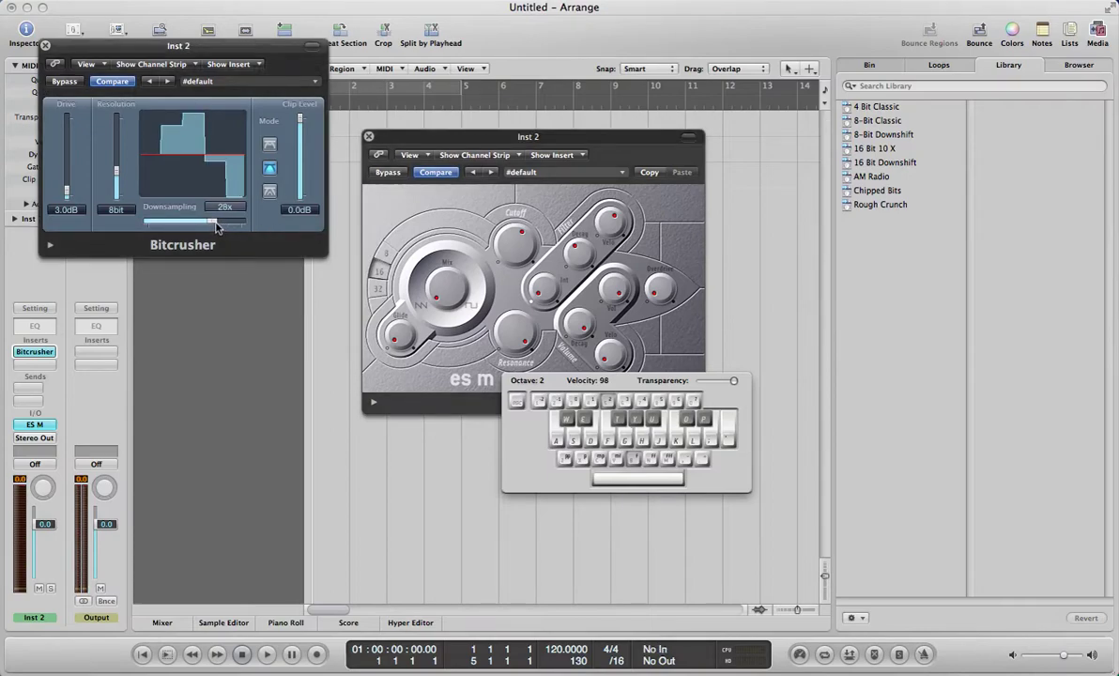
key(XF86AudioLowerVolume)
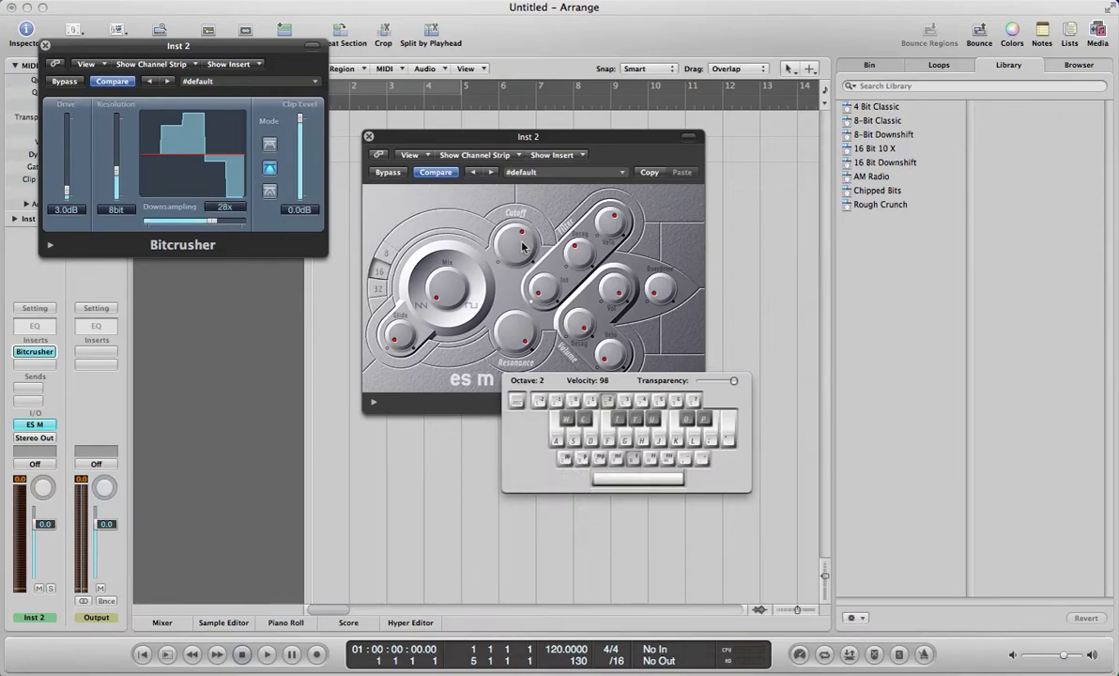
key(a)
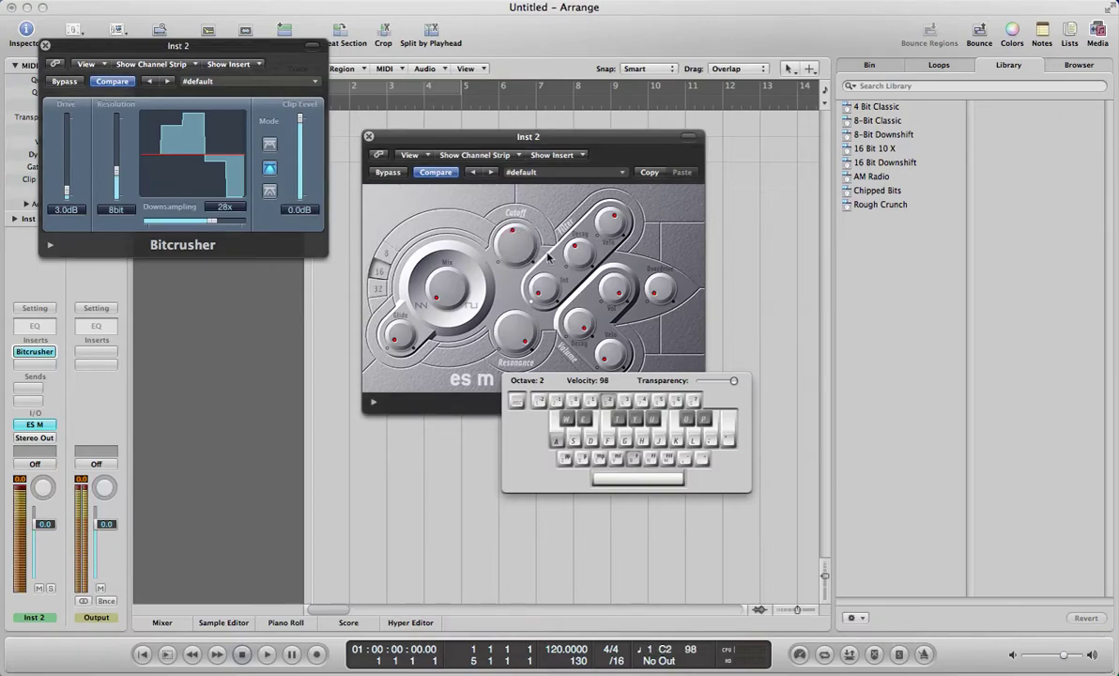
key(a)
mouse_move(214, 224)
mouse_down()
mouse_move(235, 228)
mouse_move(224, 223)
mouse_up()
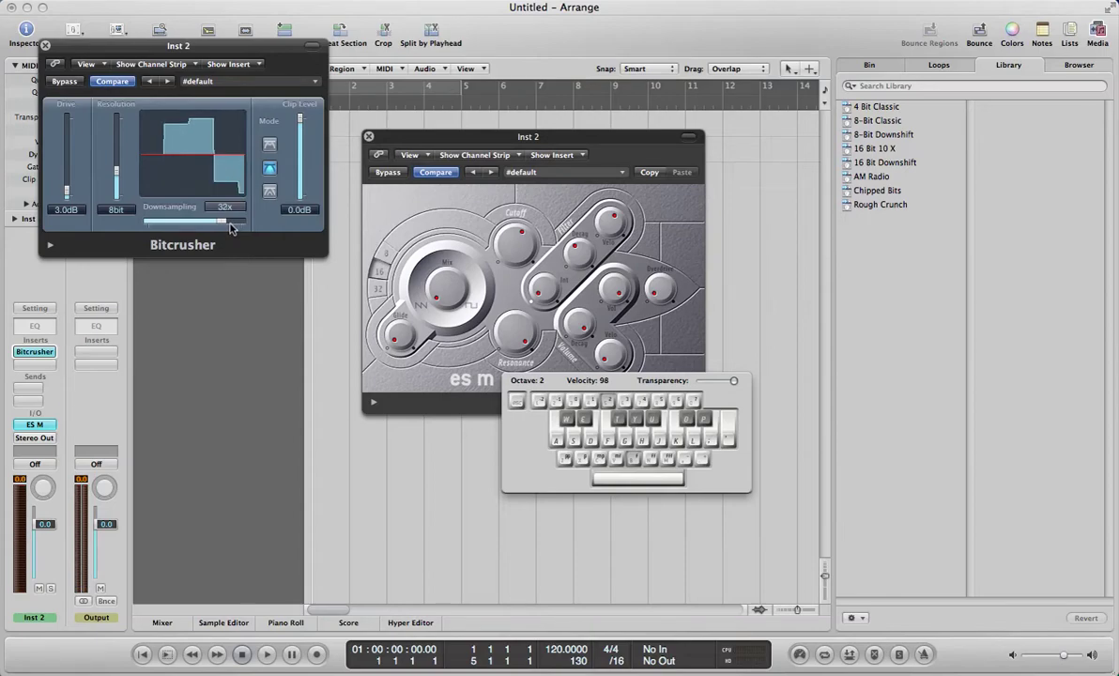
click(432, 272)
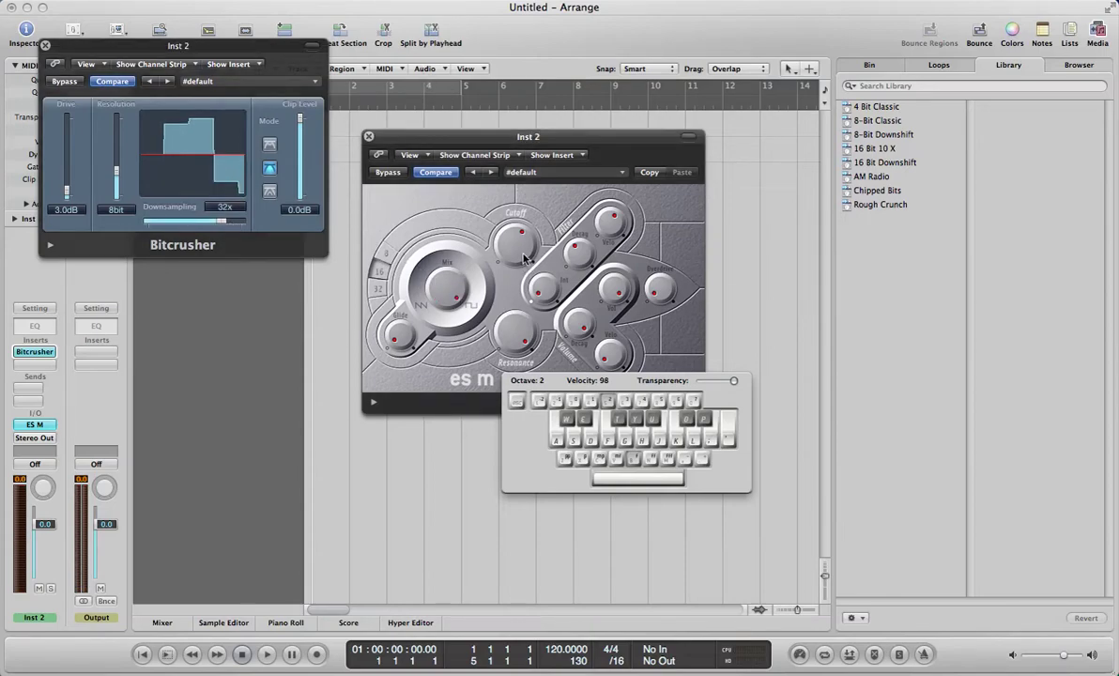
- Retune the ES M cutoff and lower downsampling to 18x, auditioning C2 notes
key(a)
drag(528, 286, 529, 277)
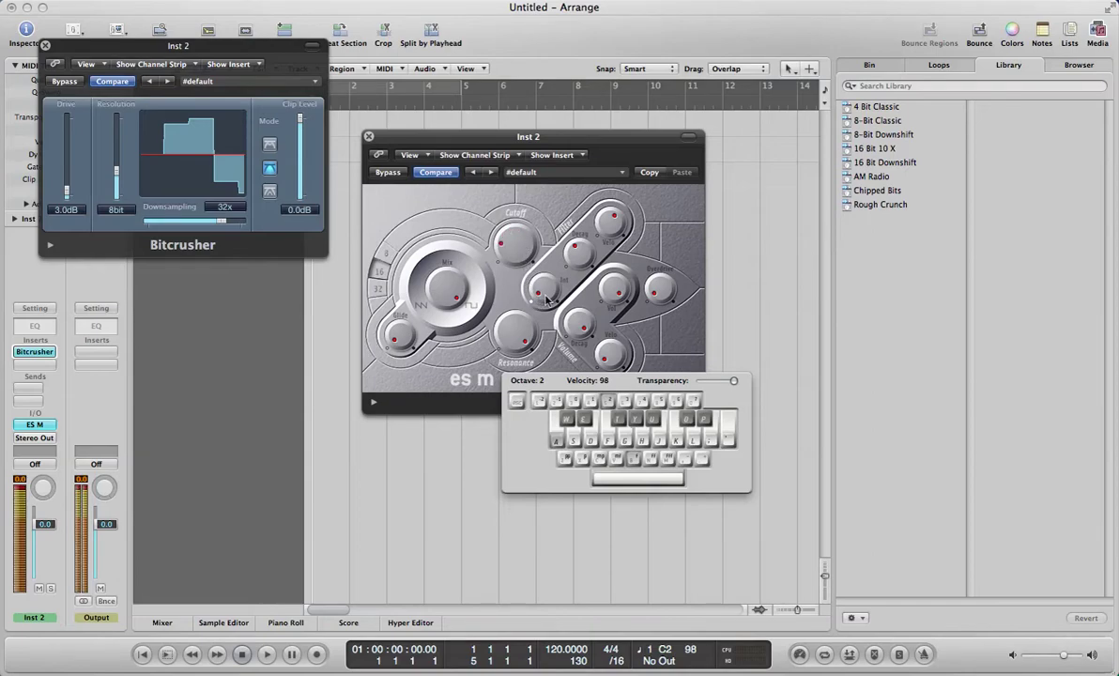
key(a)
drag(223, 221, 191, 221)
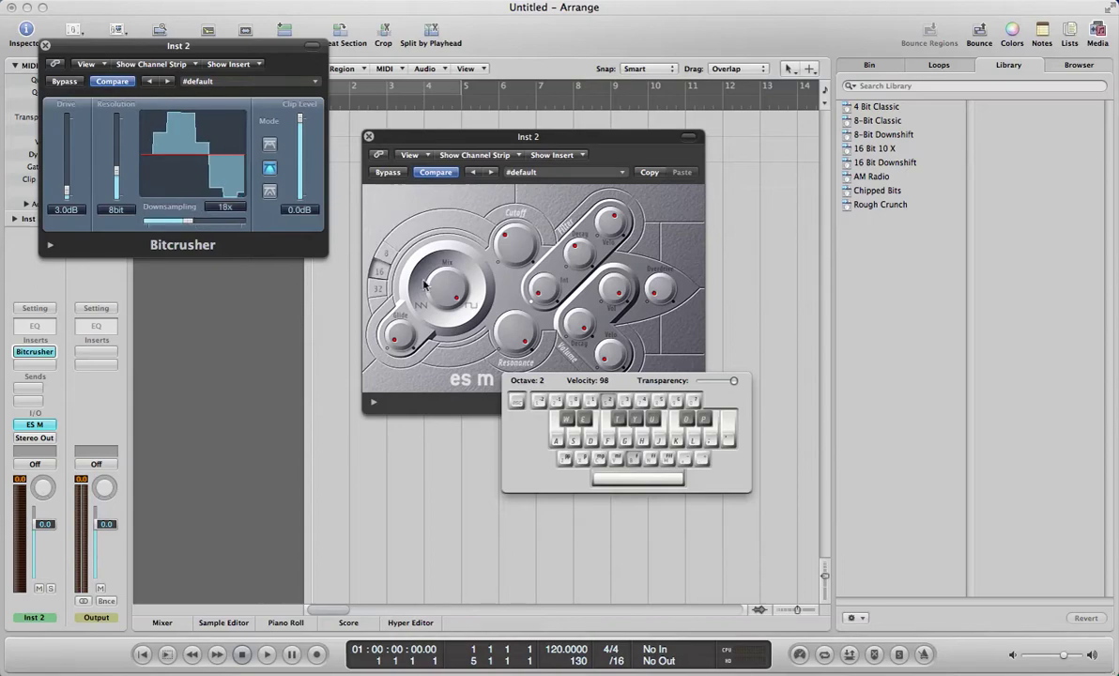
key(a)
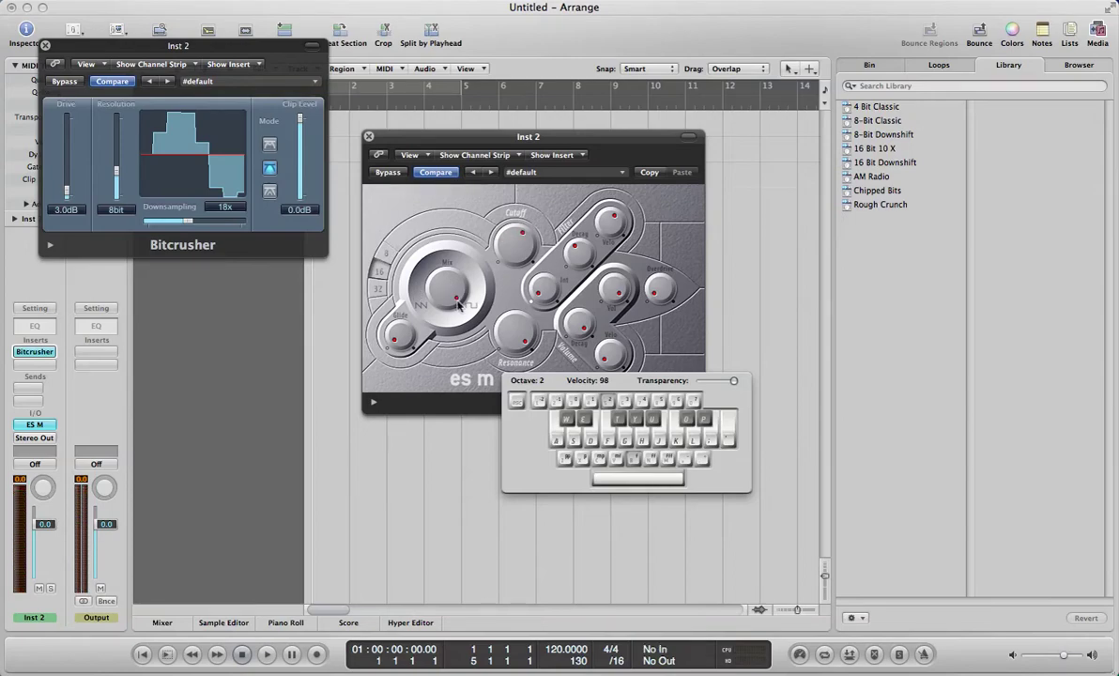
key(a)
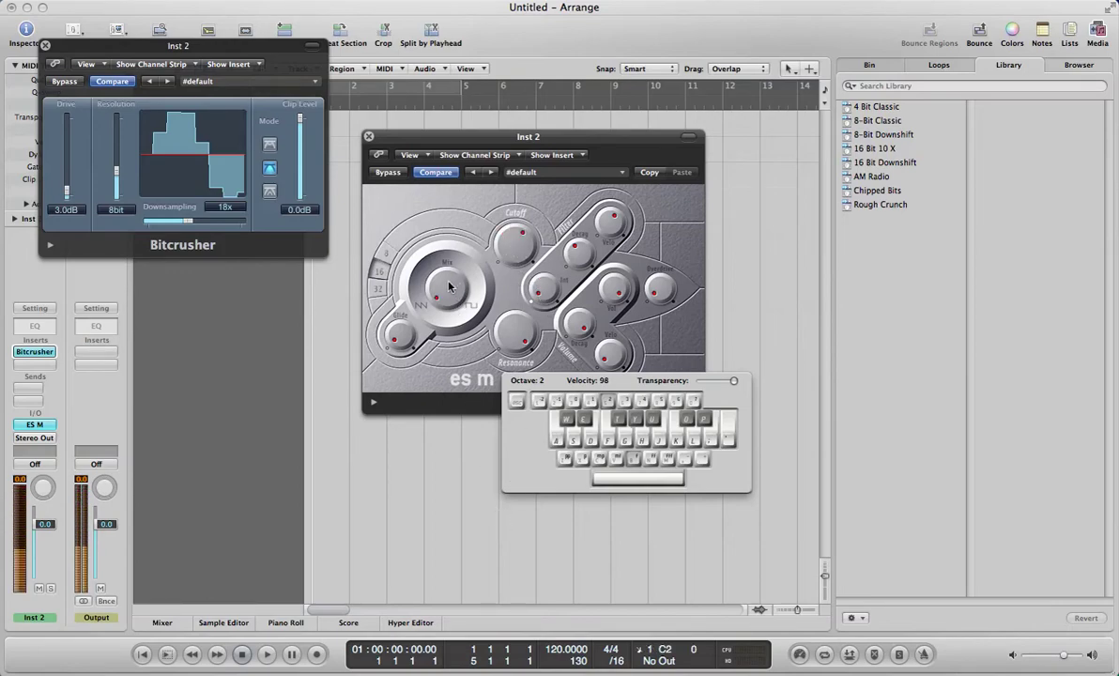
key(a)
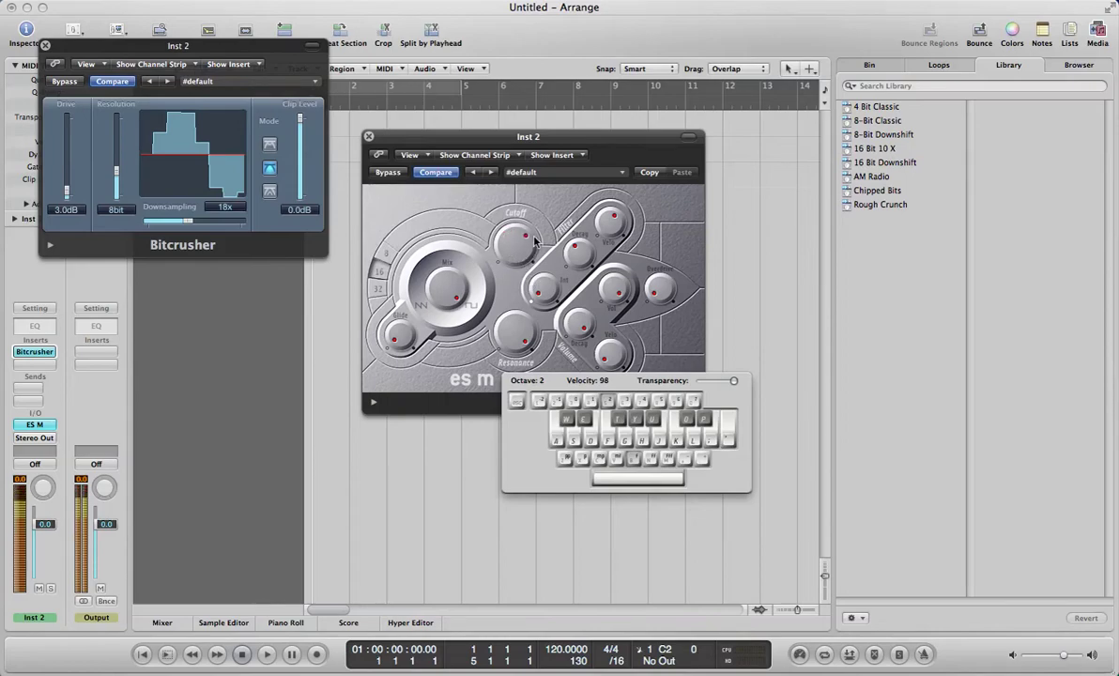
click(45, 47)
- Close the ES M window and briefly preview a note in the Piano Roll
click(369, 136)
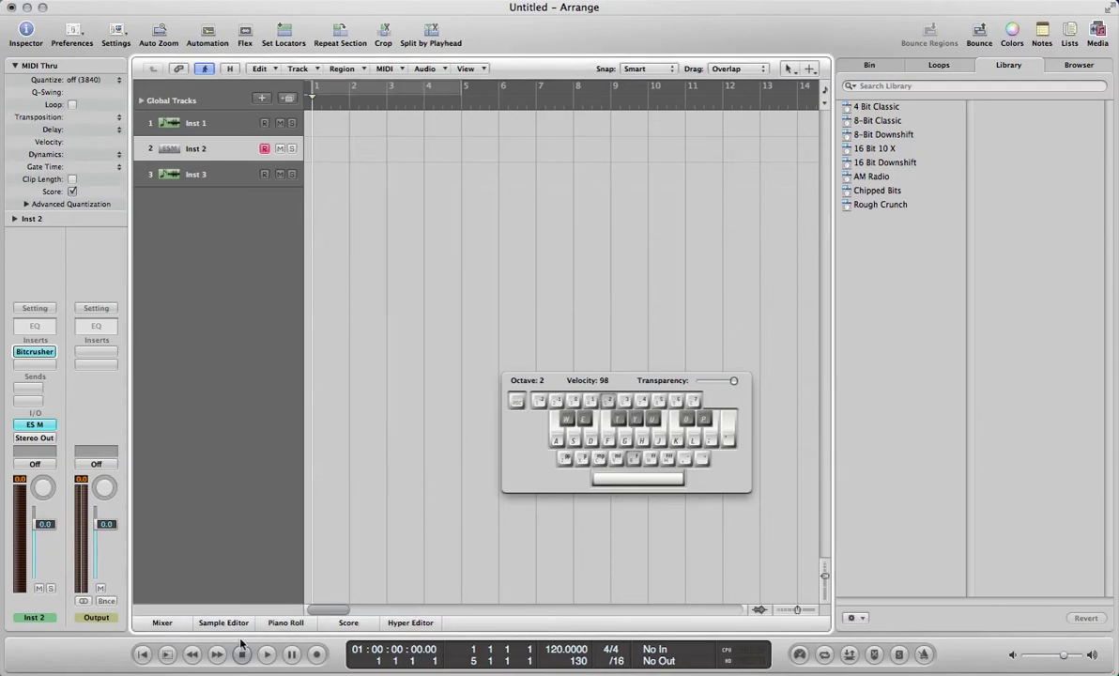
click(286, 623)
click(179, 563)
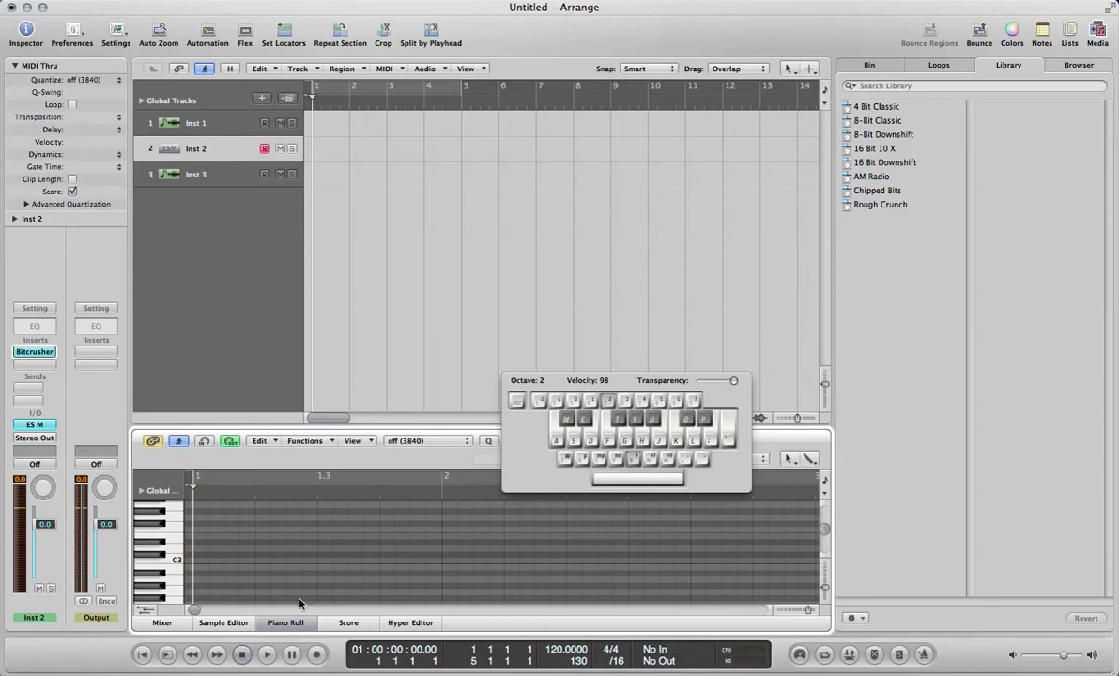
click(299, 625)
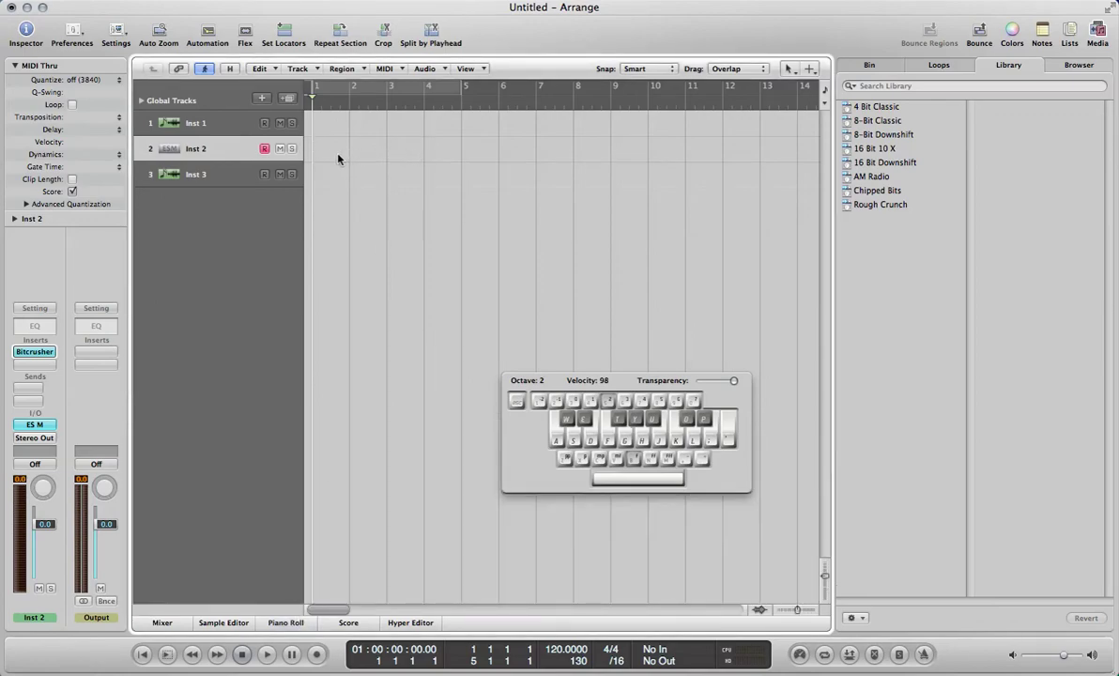
click(209, 33)
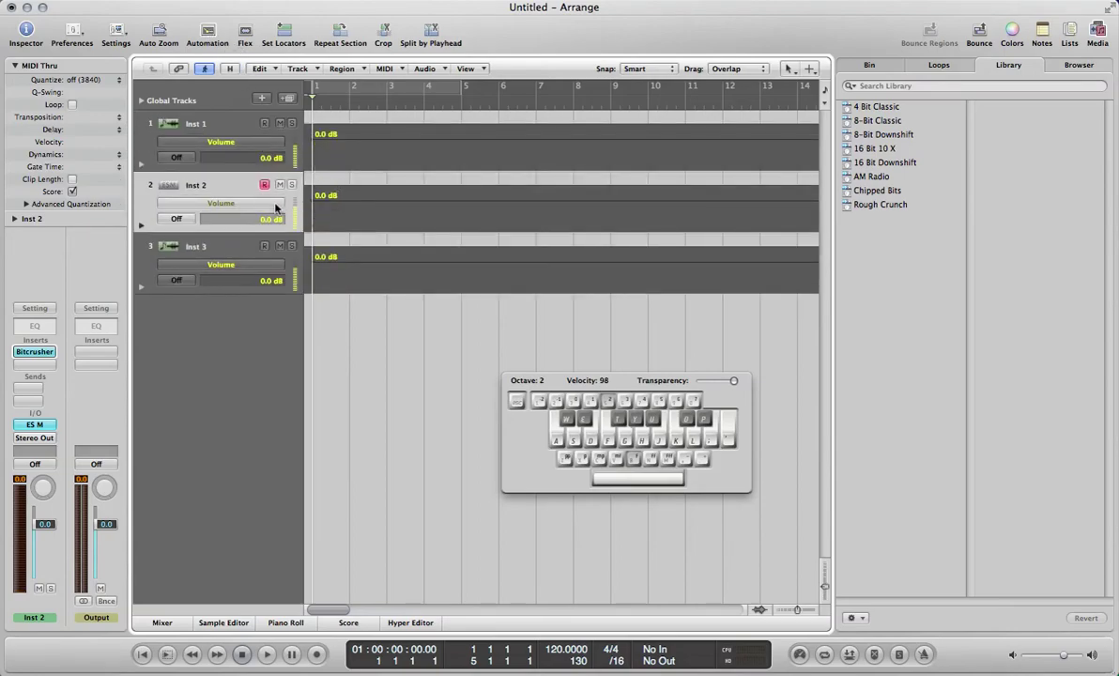
- Draw a dipping ES M Cutoff curve in bar one, then hide automation and Musical Typing
click(240, 203)
mouse_move(282, 158)
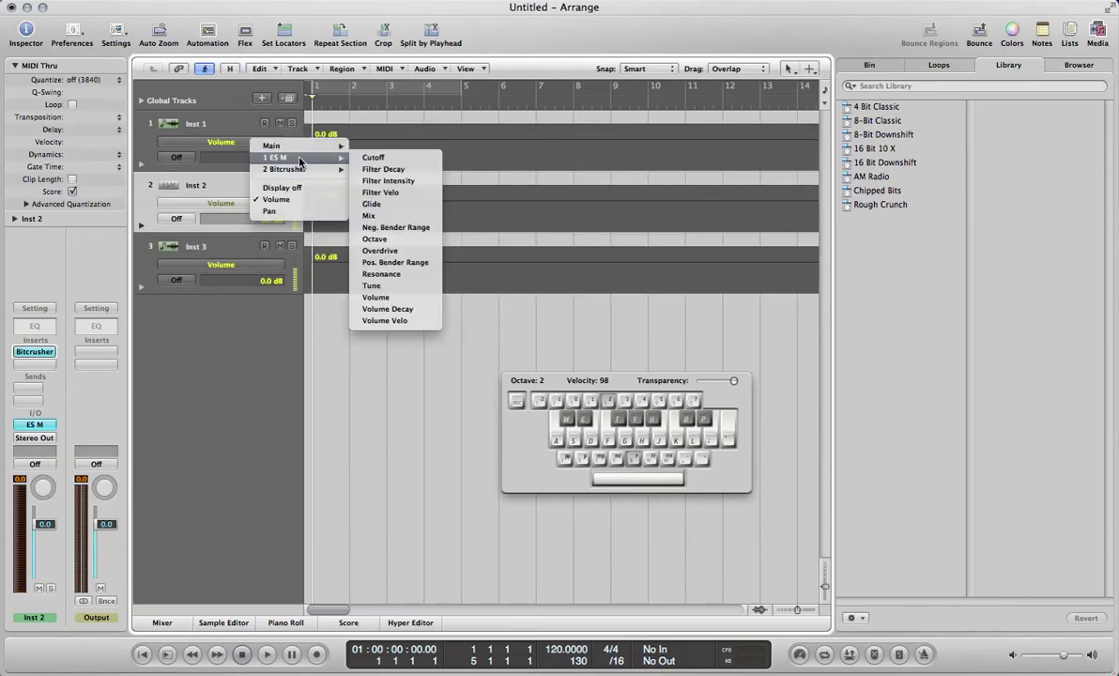
click(374, 158)
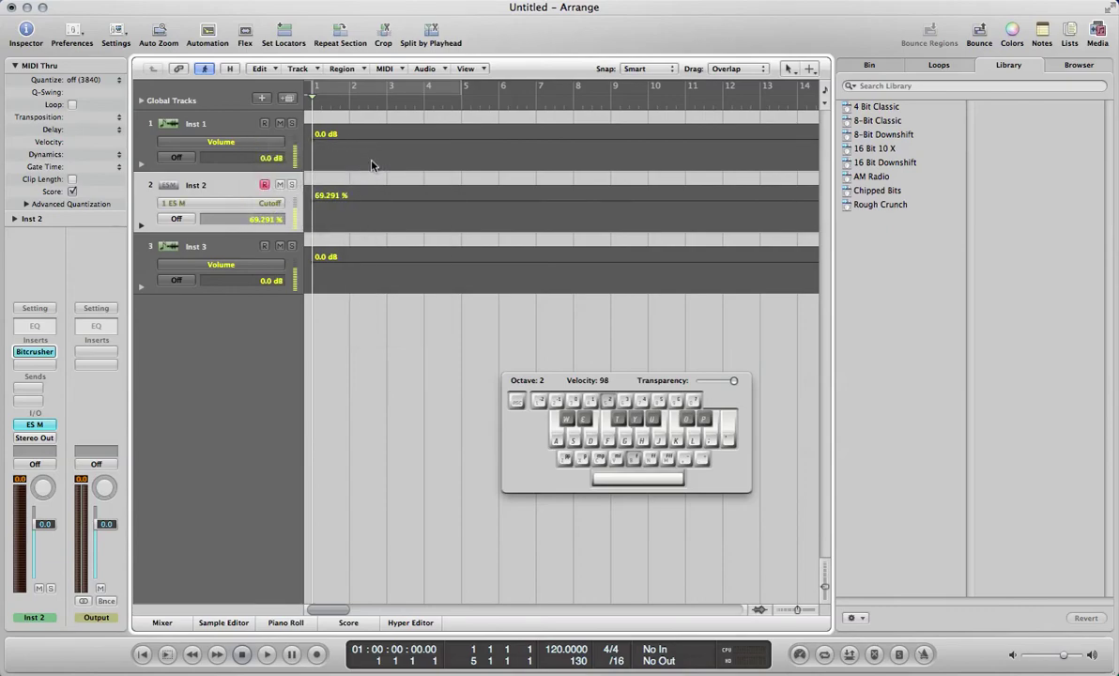
click(340, 200)
drag(371, 200, 385, 214)
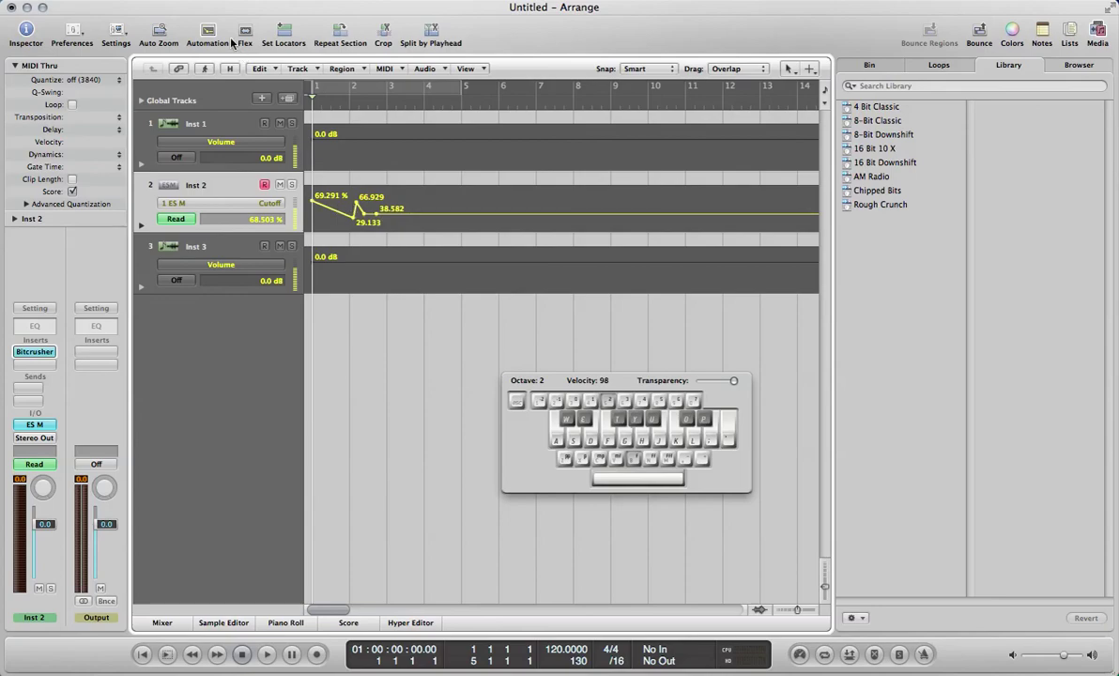
click(207, 33)
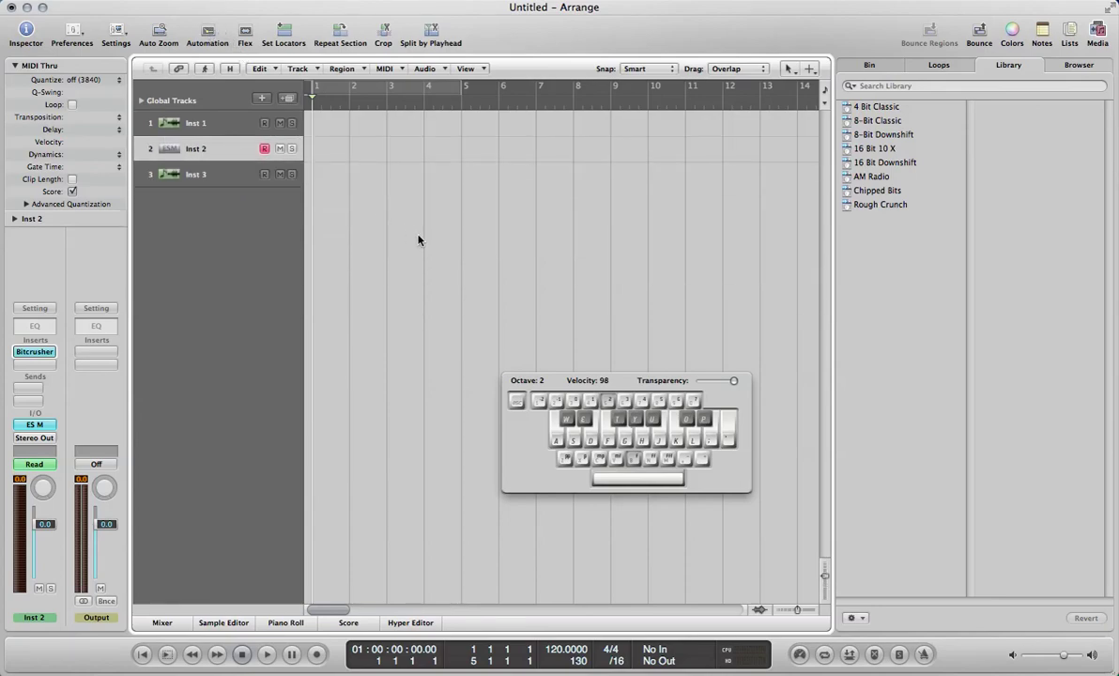
key(Caps_Lock)
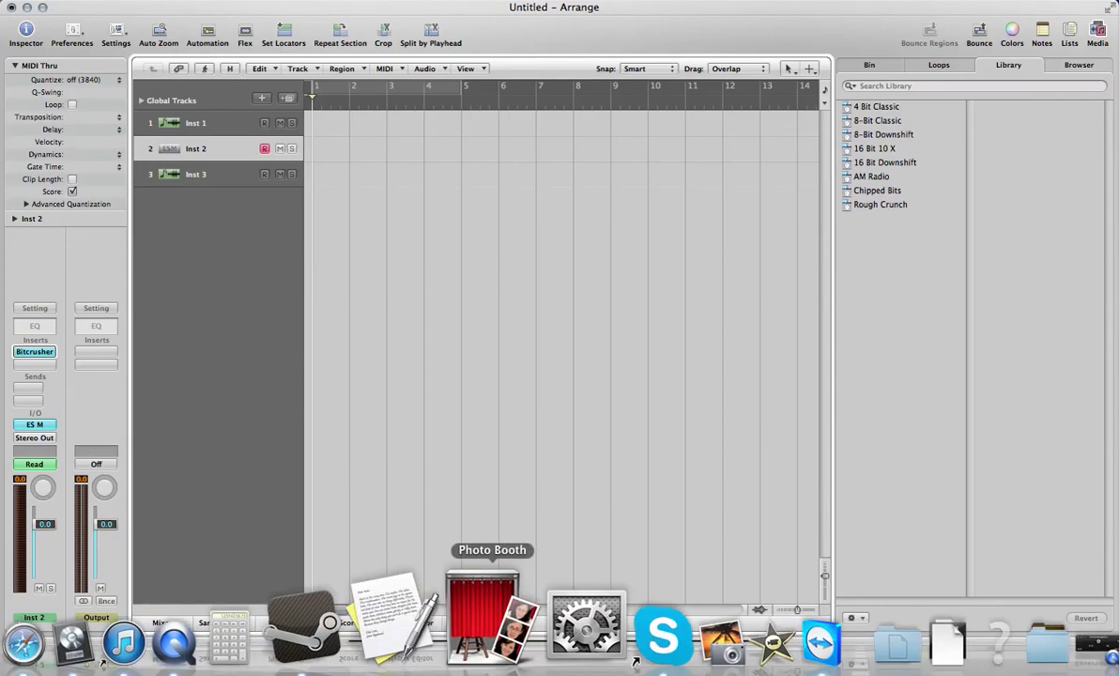